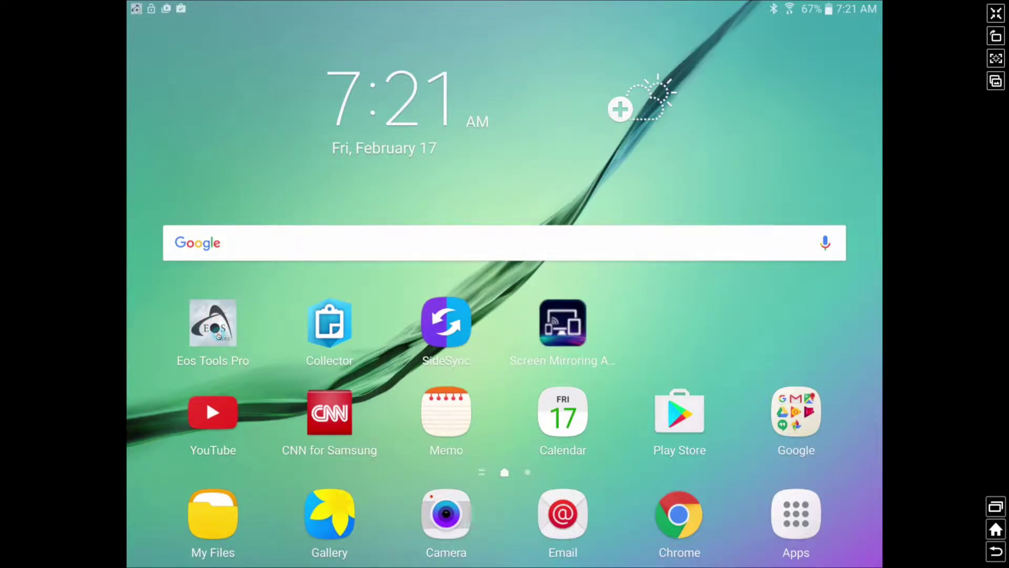
- Launch Eos Tools Pro with zeroed status readings, then bring up the recent-apps overview
{"action": "left_click", "coordinate": [218, 335]}
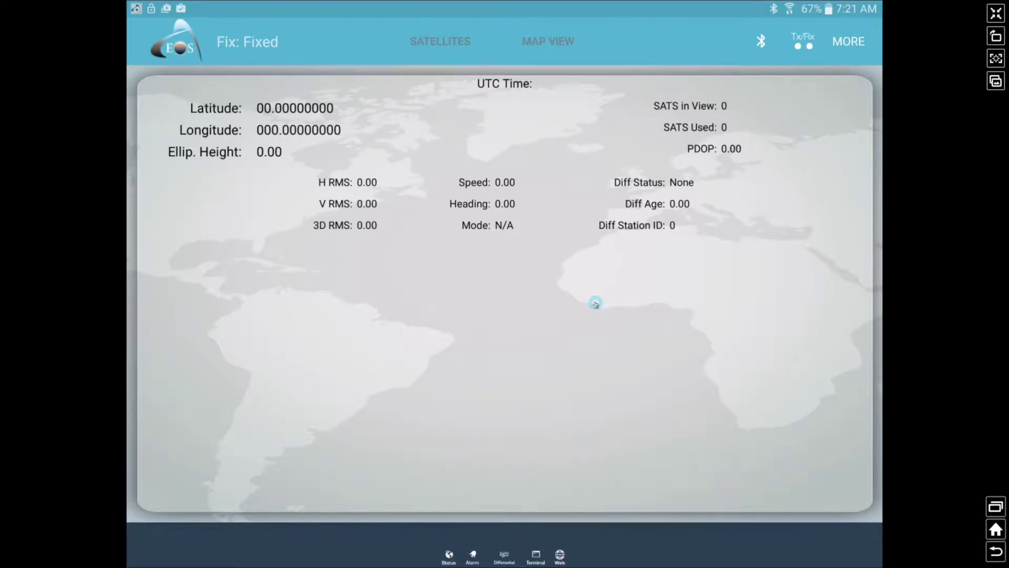
{"action": "left_click", "coordinate": [996, 507]}
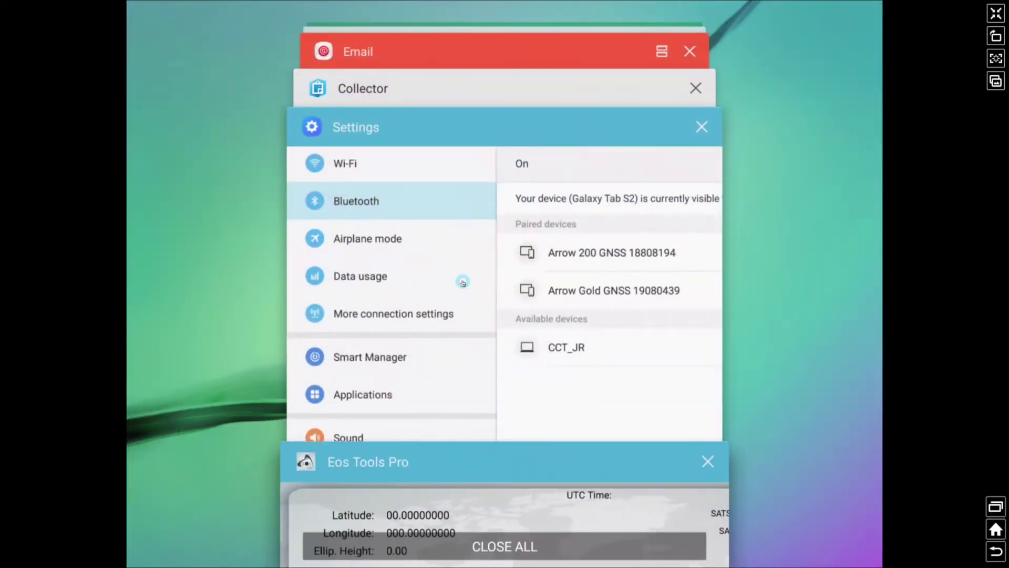
- Check Bluetooth settings for paired receivers Arrow 200 GNSS 18808194 and Arrow Gold GNSS 19080439
{"action": "left_click", "coordinate": [443, 137]}
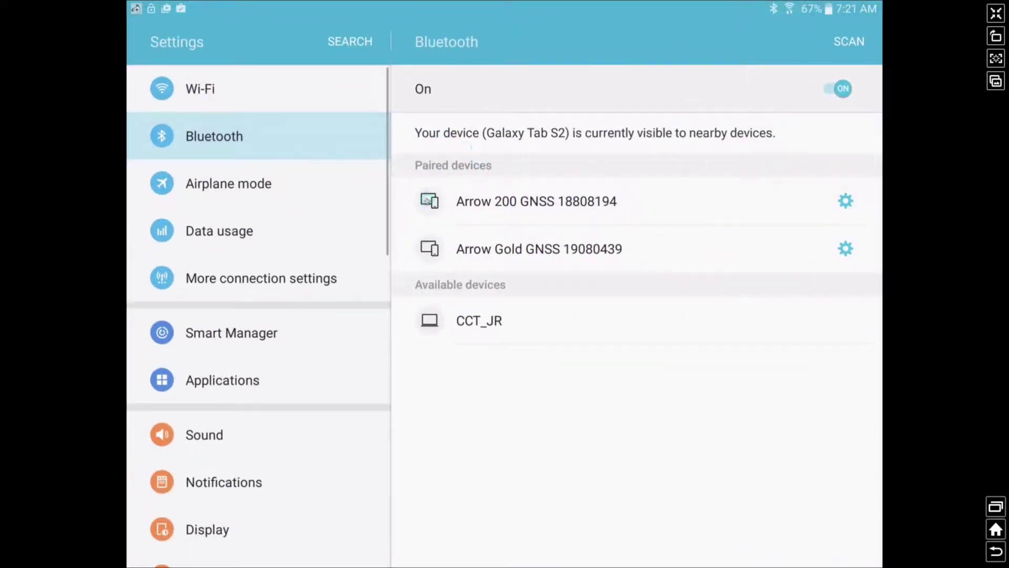
{"action": "left_click", "coordinate": [223, 133]}
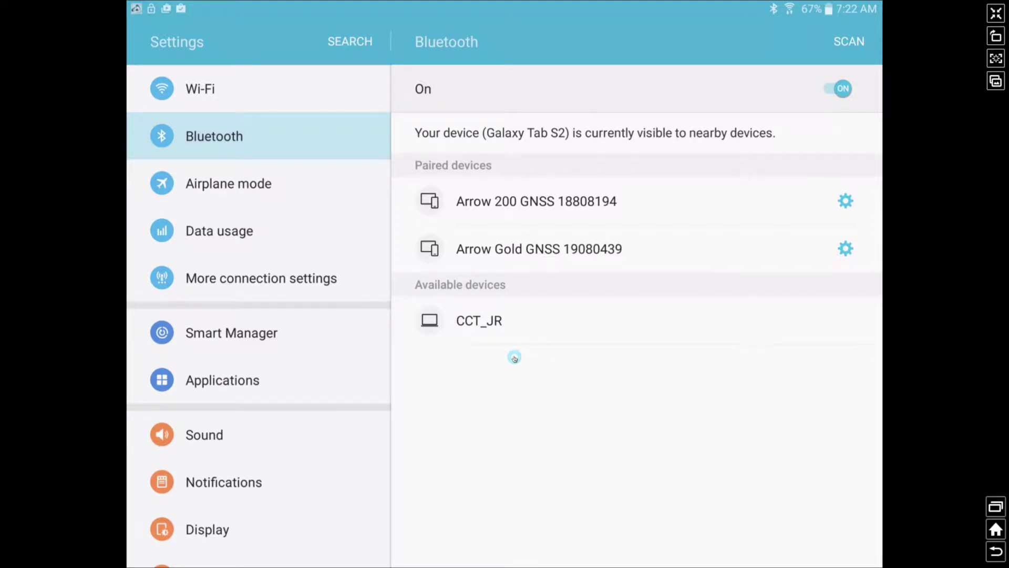
{"action": "left_click", "coordinate": [509, 251]}
{"action": "left_click", "coordinate": [996, 507]}
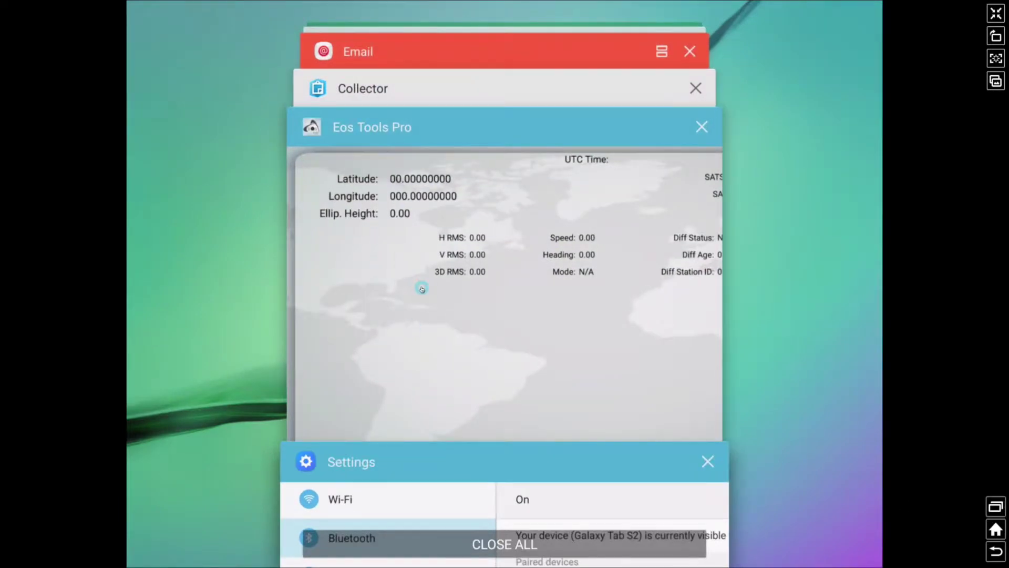
- Back in Eos Tools Pro, toggle Enable Mock Location off and back on
{"action": "left_click", "coordinate": [422, 288]}
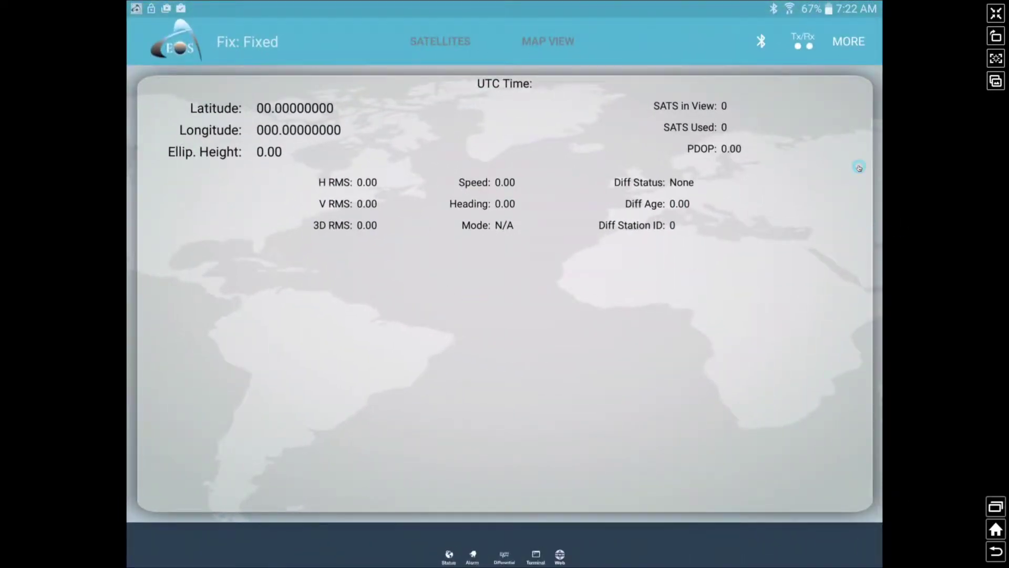
{"action": "left_click", "coordinate": [849, 42]}
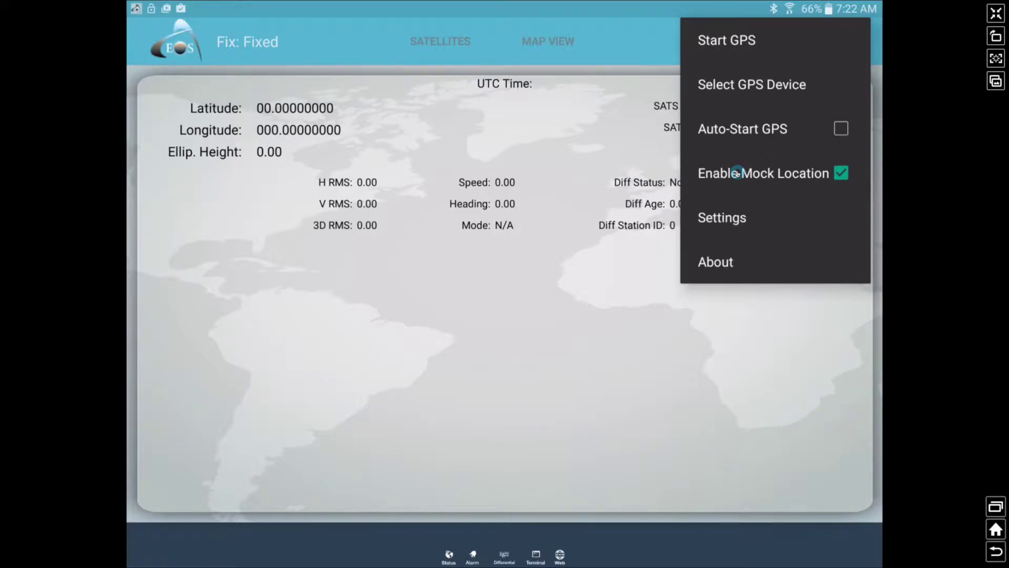
{"action": "left_click", "coordinate": [840, 173]}
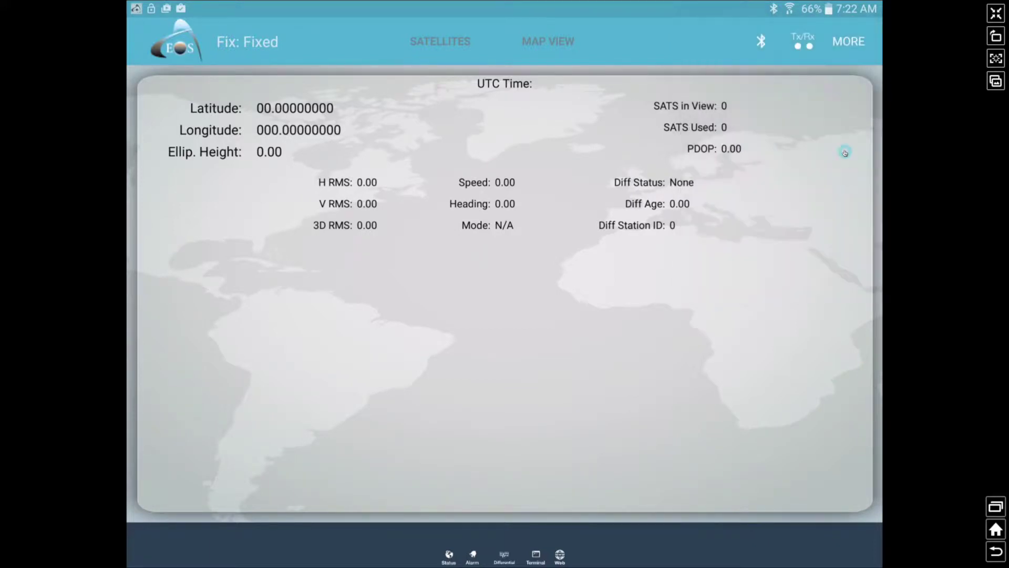
{"action": "left_click", "coordinate": [848, 42]}
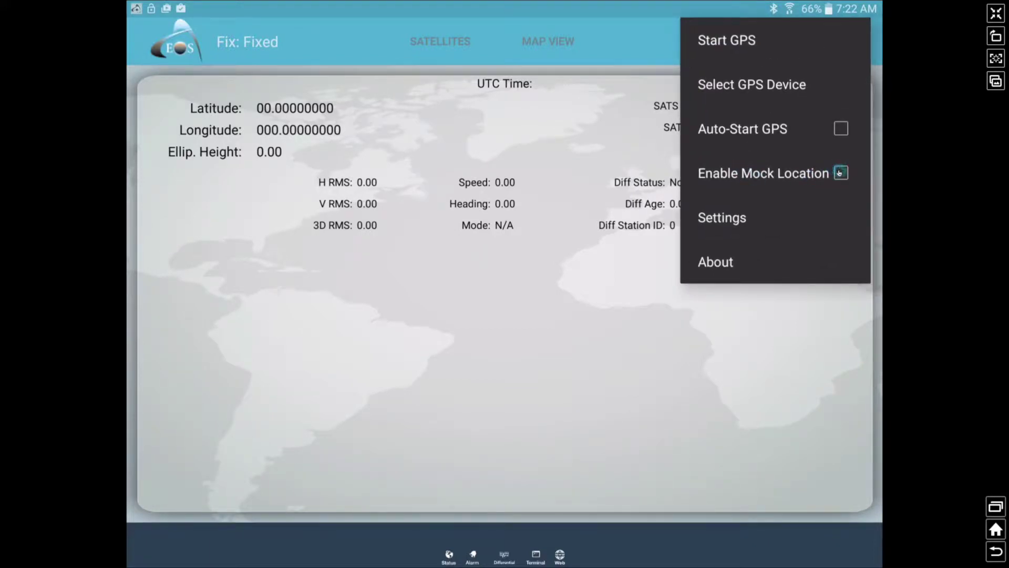
{"action": "left_click", "coordinate": [840, 173]}
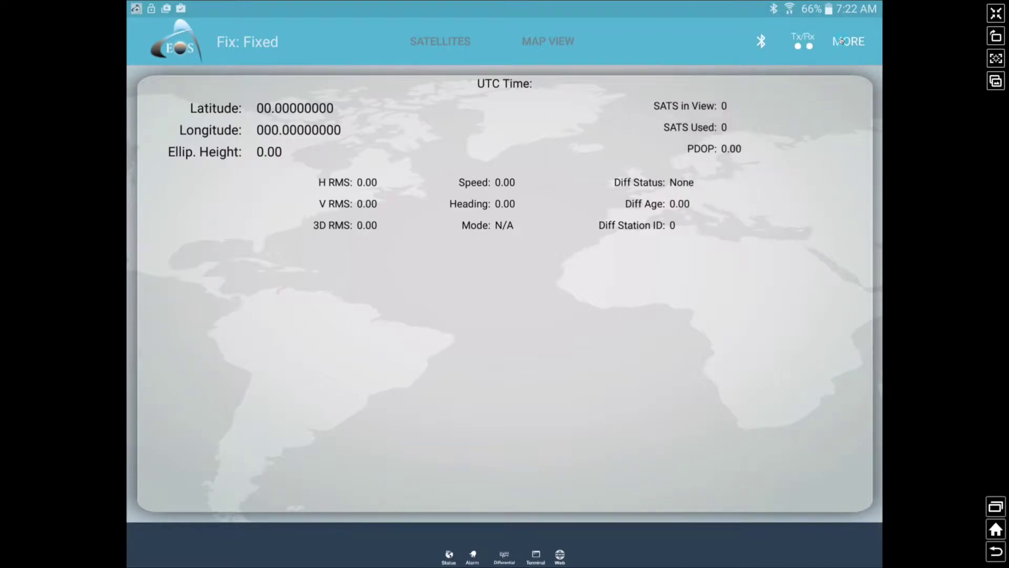
- Select Arrow Gold GNSS 19080439 as the GPS receiver
{"action": "left_click", "coordinate": [842, 41]}
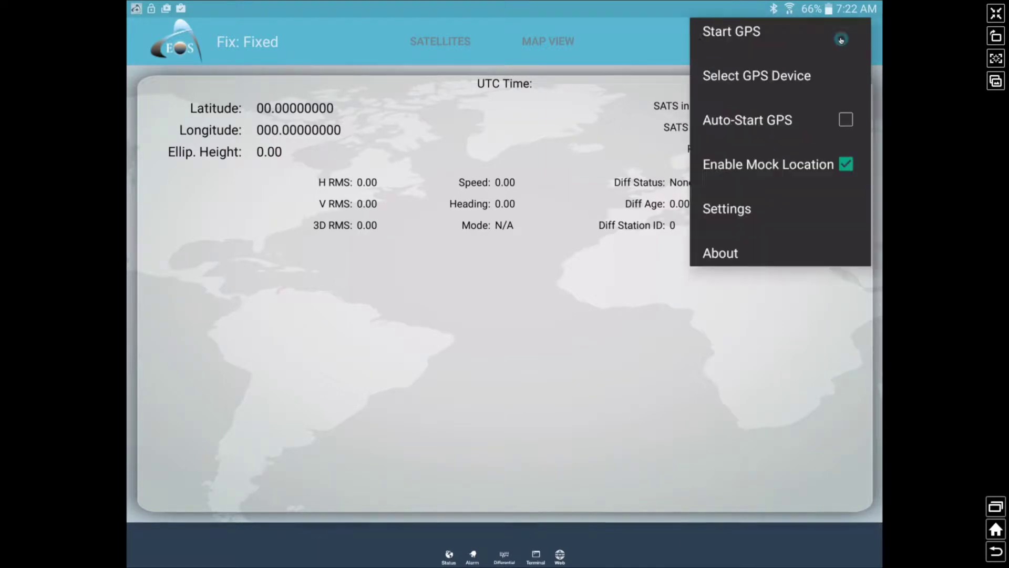
{"action": "left_click", "coordinate": [732, 86]}
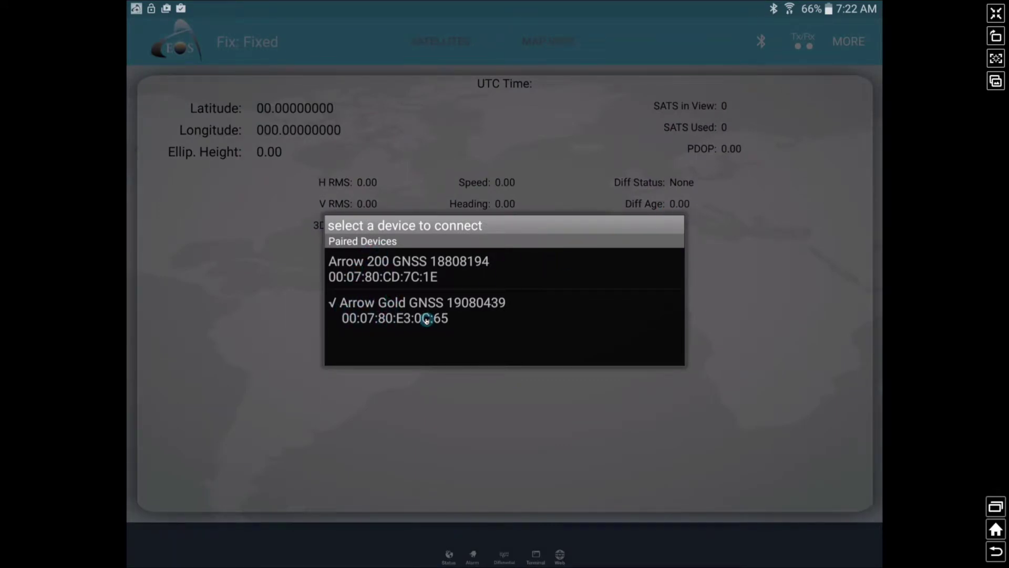
{"action": "left_click", "coordinate": [395, 312]}
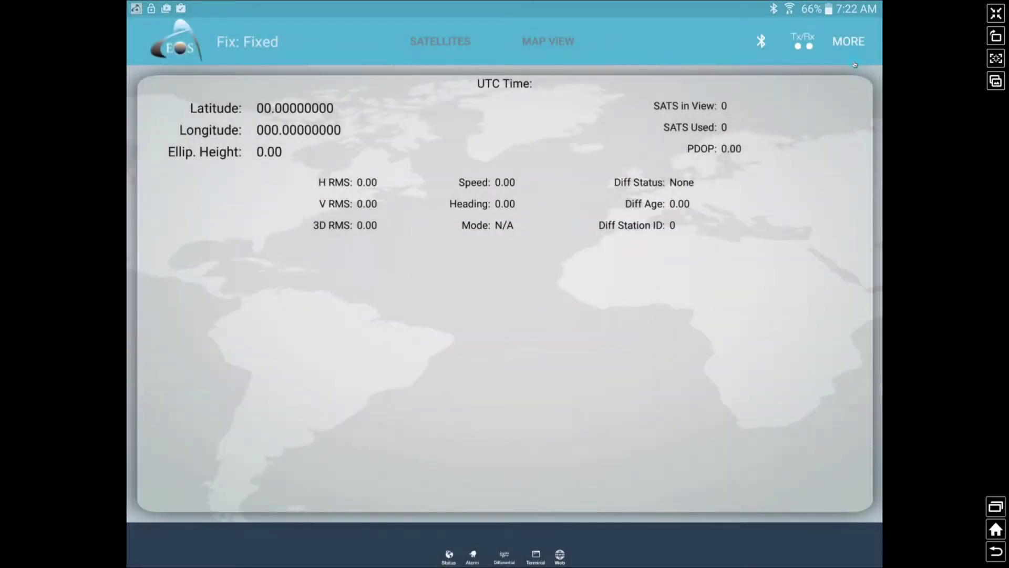
{"action": "left_click", "coordinate": [848, 41]}
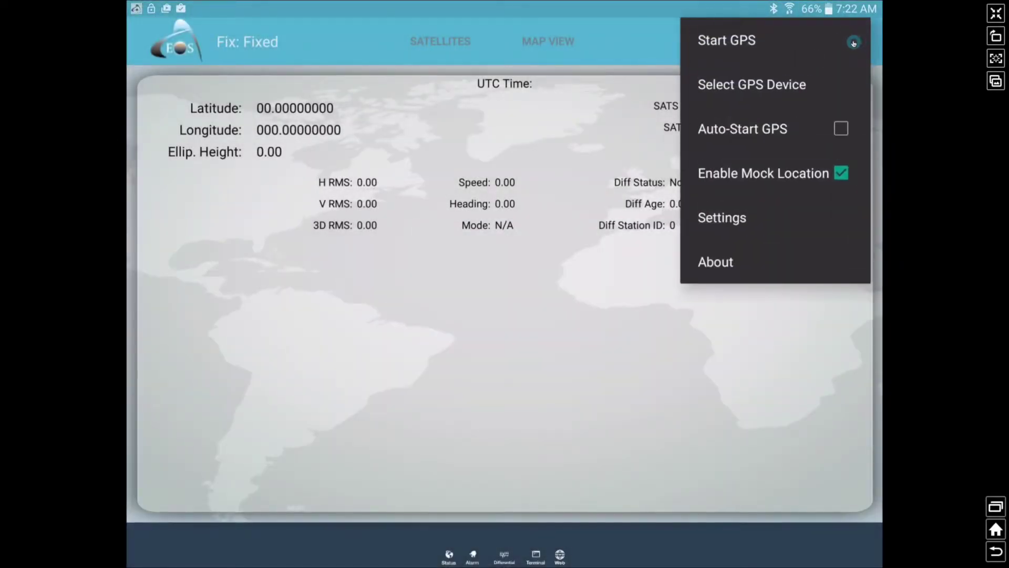
- Start GPS and wait for a DGPS fix using 21 of 25 satellites
{"action": "left_click", "coordinate": [730, 42]}
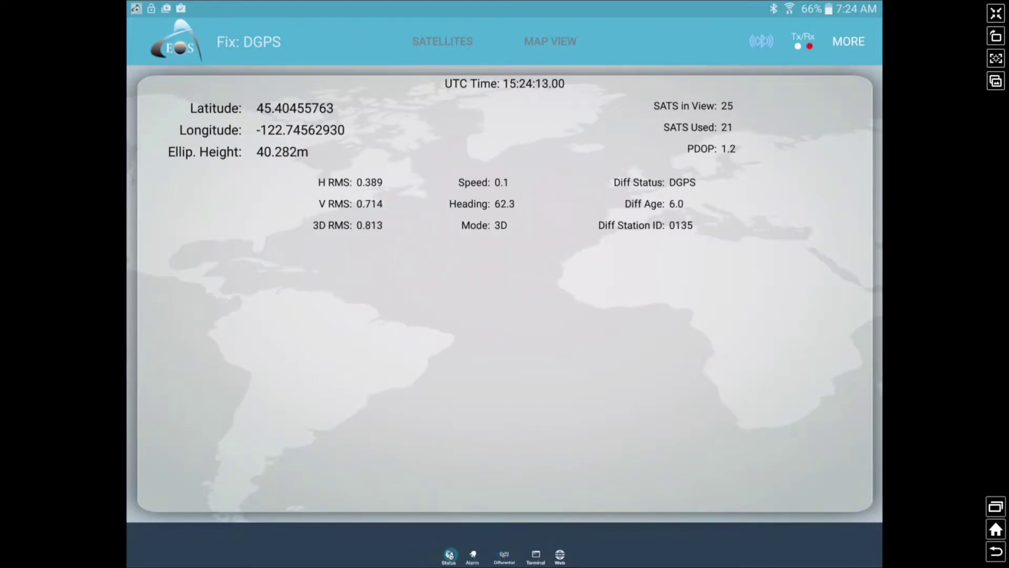
{"action": "left_click", "coordinate": [443, 40]}
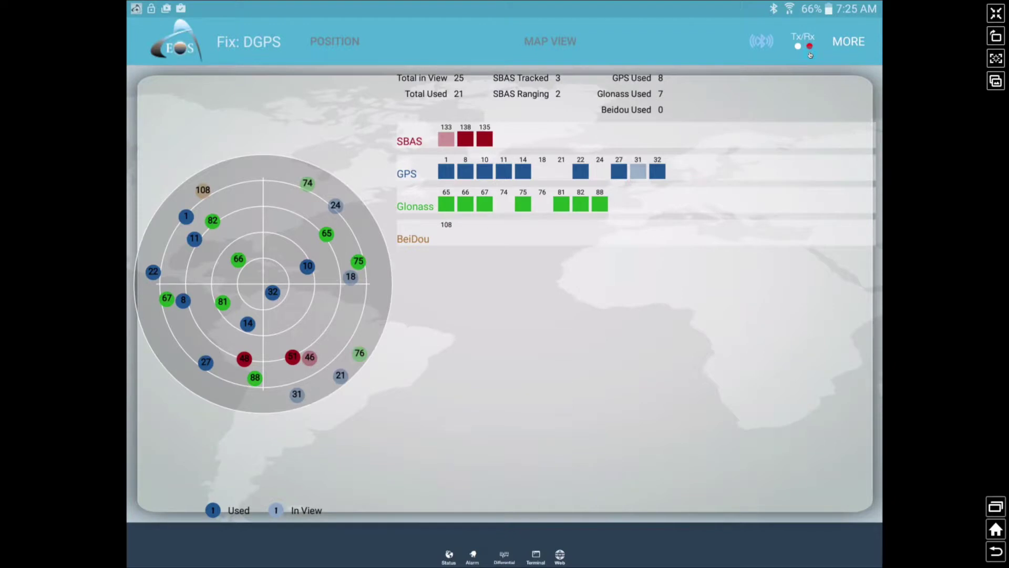
- Review the satellite sky plot with SBAS, GPS and Glonass signal bars, then go to the map
{"action": "left_click", "coordinate": [548, 41]}
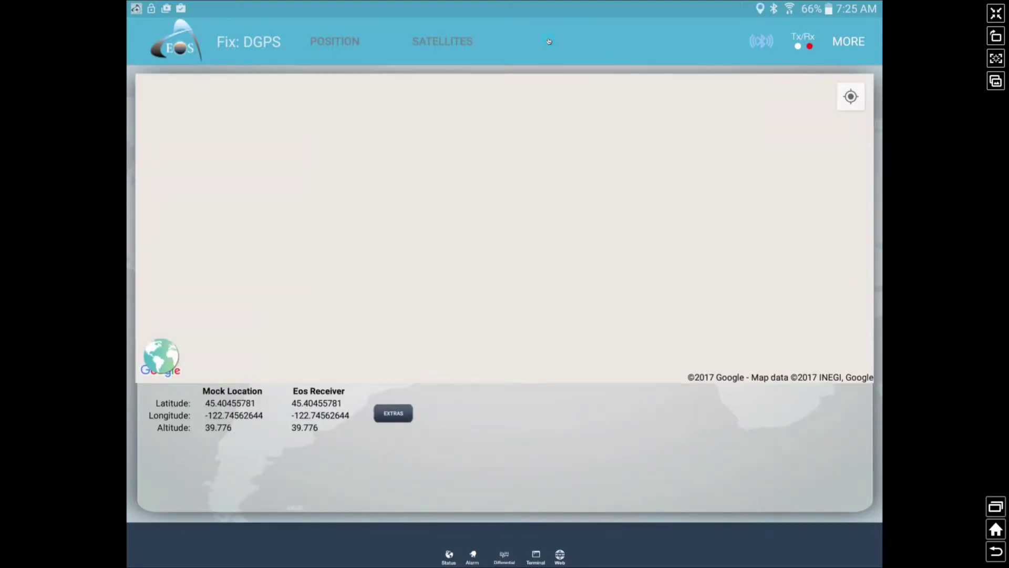
- Zoom and pan the map near Lake Forest, then show the position readout with DGPS status
{"action": "double_click", "coordinate": [539, 256]}
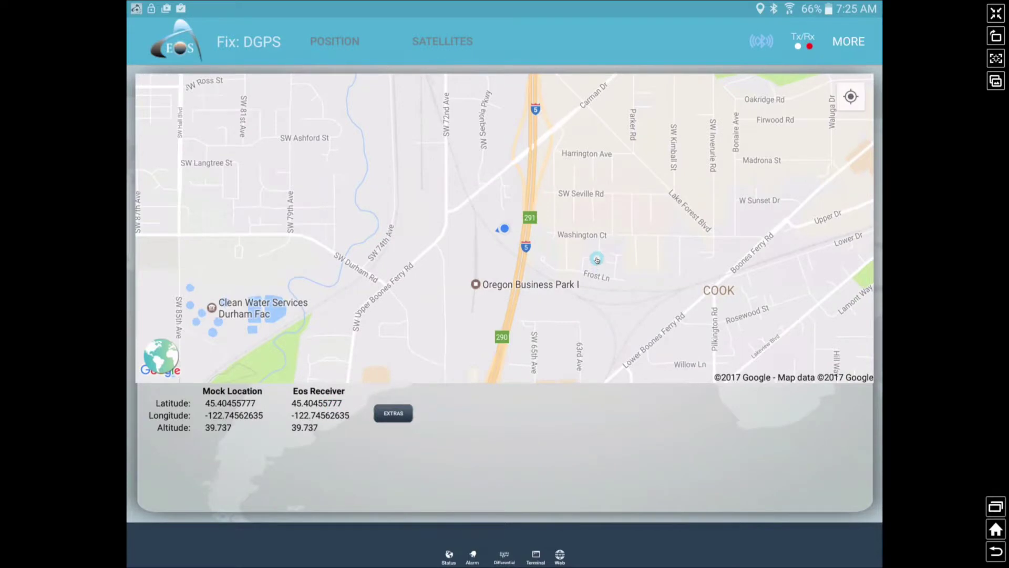
{"action": "left_click_drag", "start_coordinate": [597, 242], "coordinate": [400, 368]}
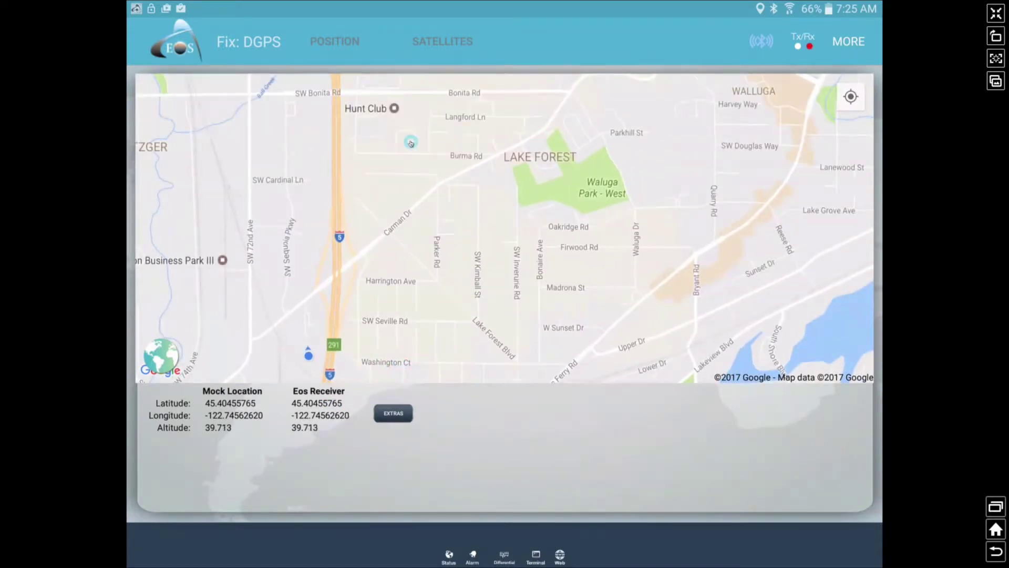
{"action": "left_click_drag", "start_coordinate": [424, 206], "coordinate": [394, 246]}
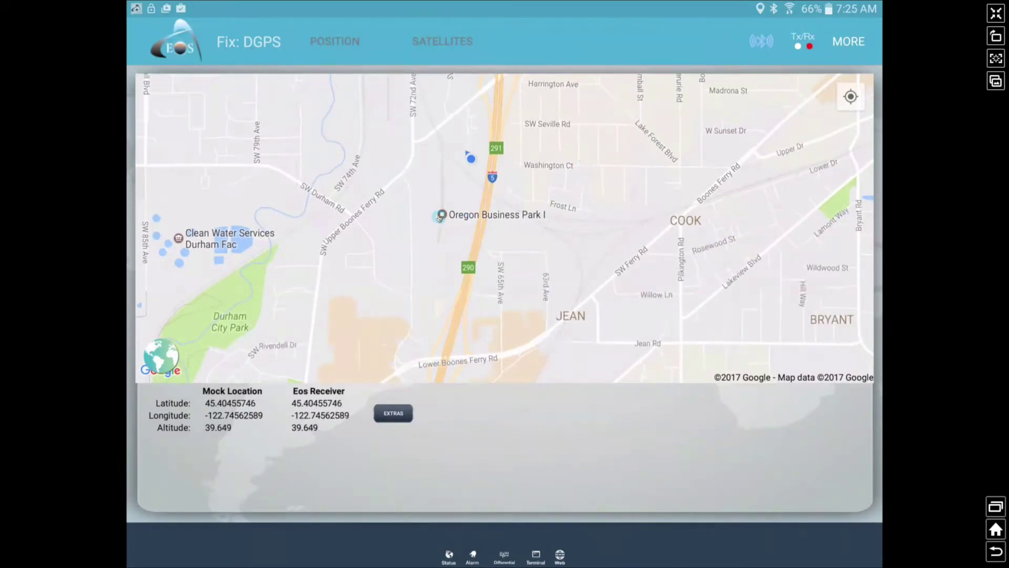
{"action": "left_click", "coordinate": [342, 46]}
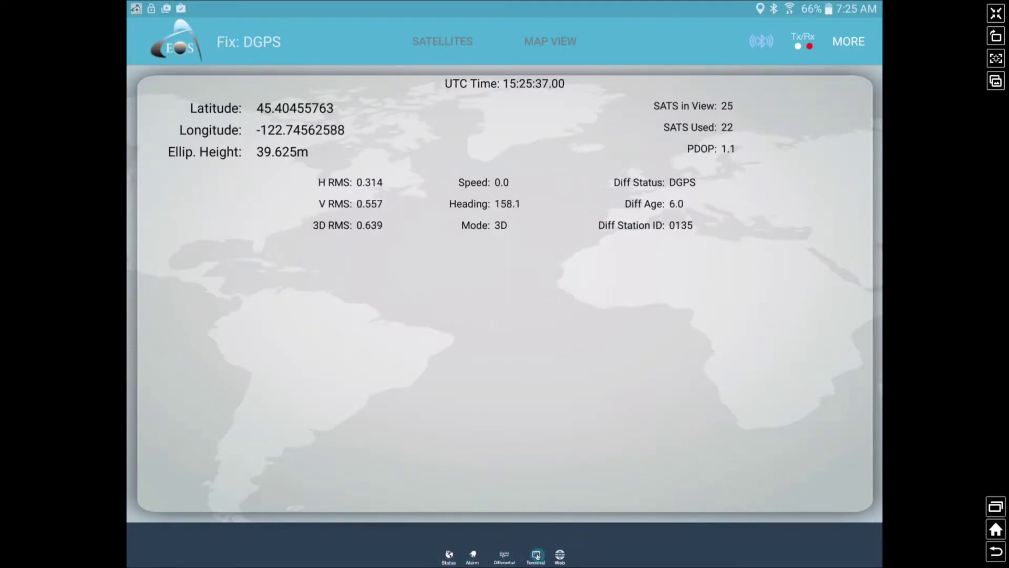
{"action": "left_click", "coordinate": [536, 555]}
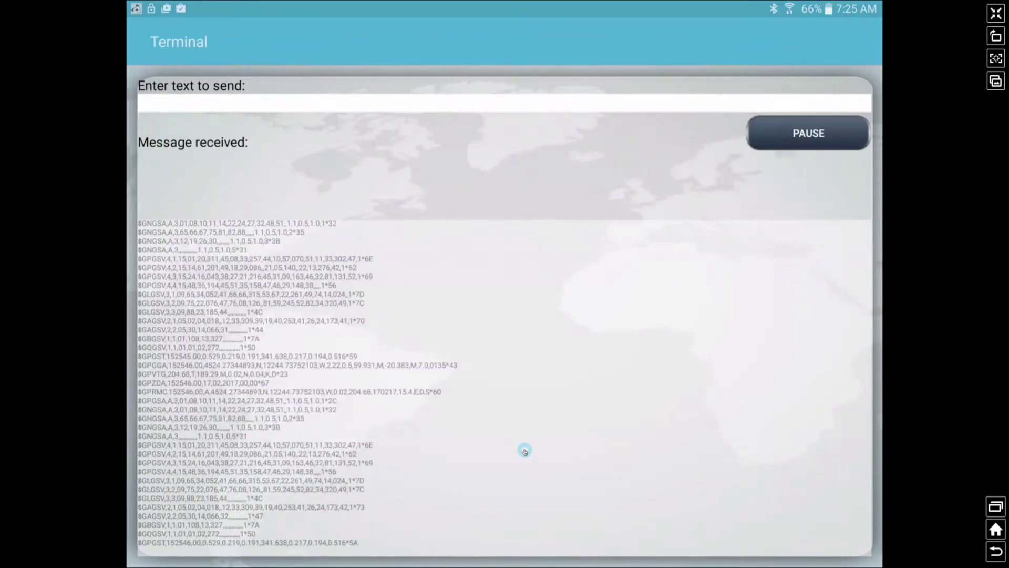
{"action": "left_click", "coordinate": [995, 550]}
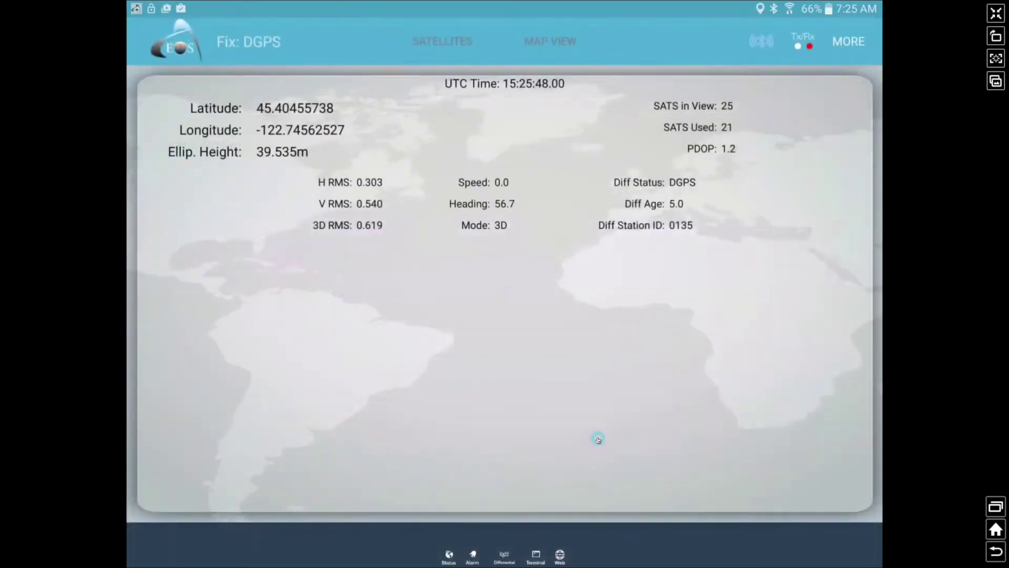
{"action": "left_click", "coordinate": [560, 555]}
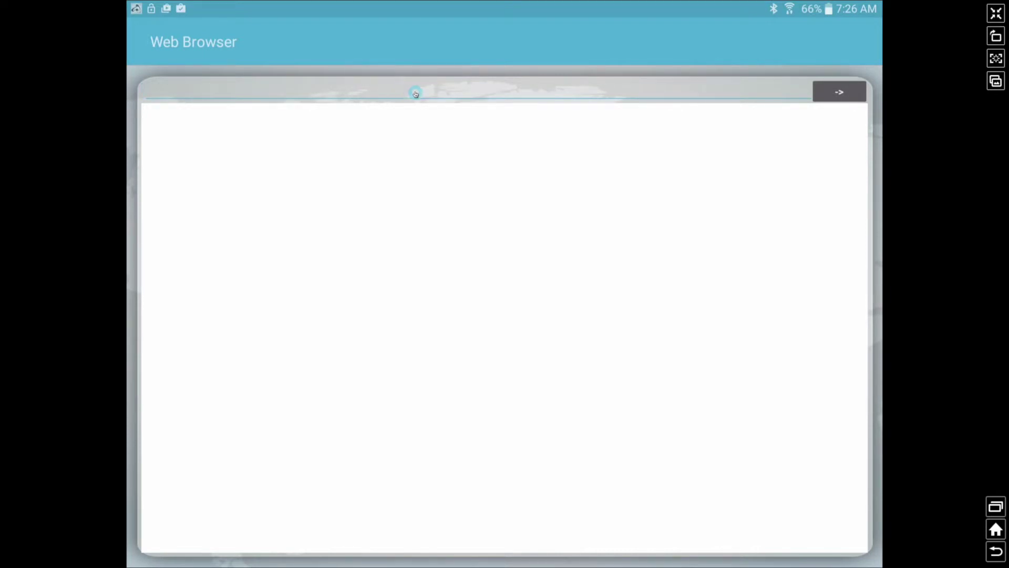
{"action": "left_click", "coordinate": [1001, 554]}
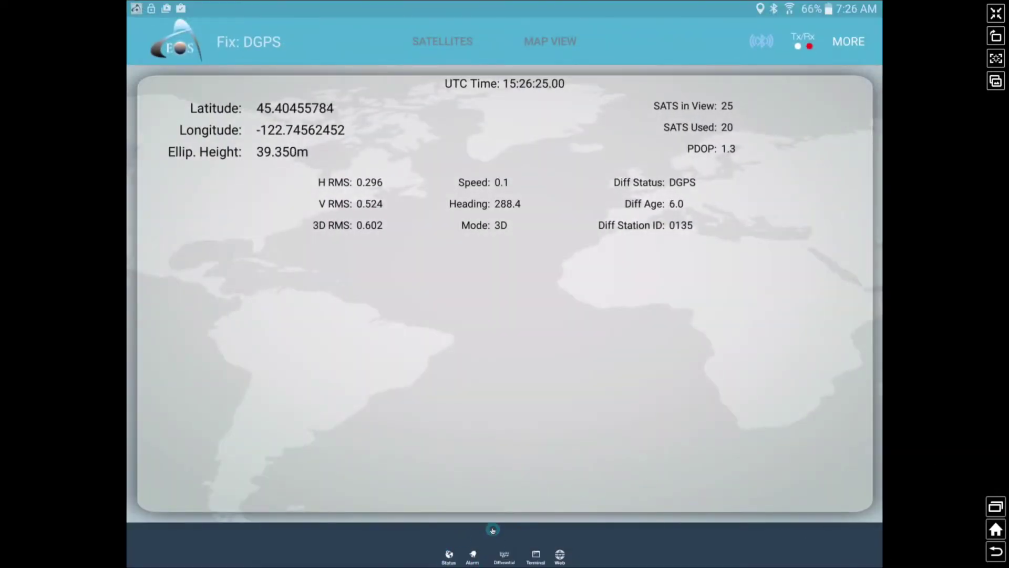
{"action": "left_click", "coordinate": [472, 554]}
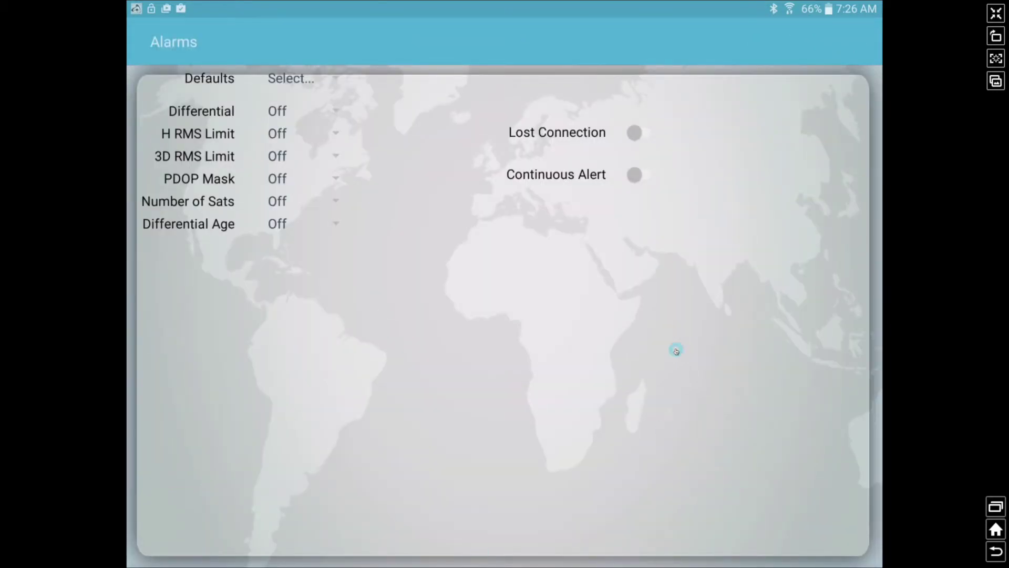
- Turn on the Lost Connection alarm and apply the Submeter alarm defaults
{"action": "left_click", "coordinate": [634, 135]}
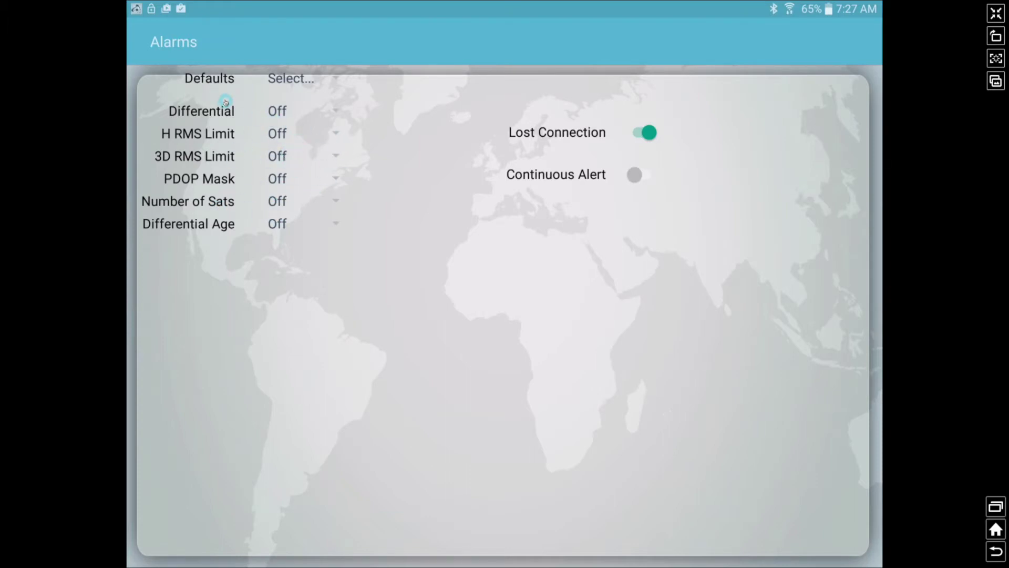
{"action": "left_click", "coordinate": [305, 80]}
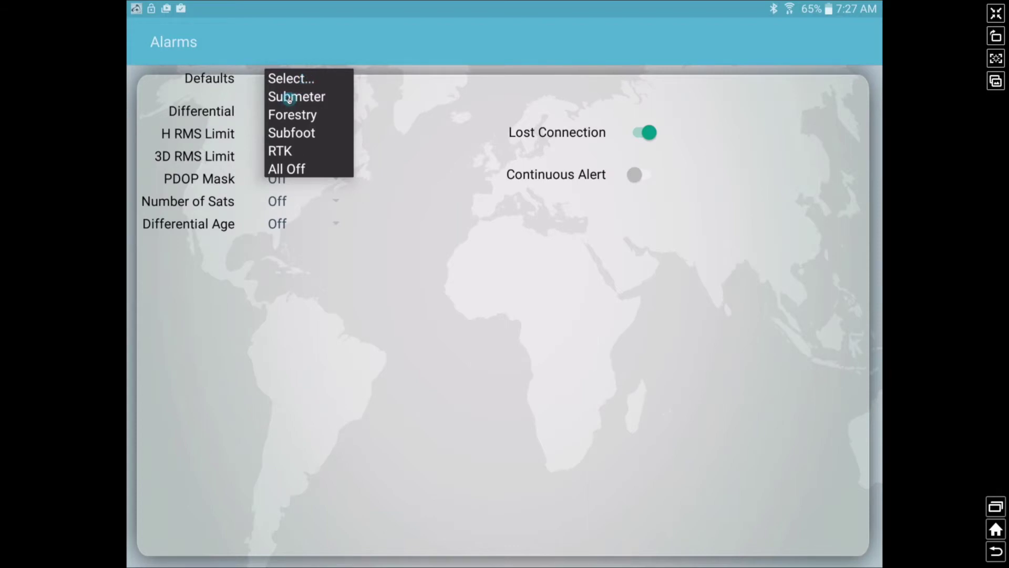
{"action": "left_click", "coordinate": [289, 98]}
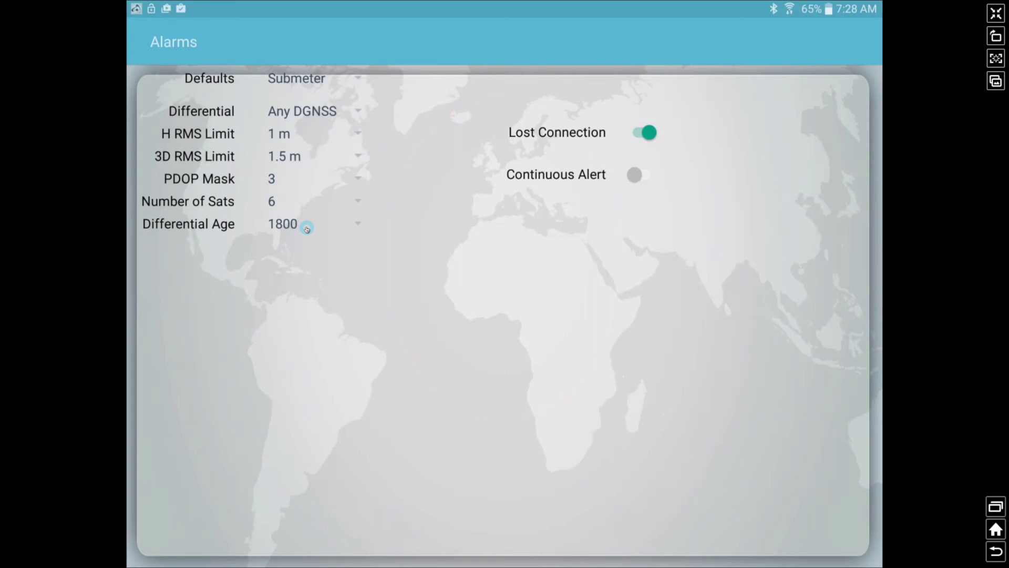
- Review the Submeter alarm thresholds, including 6 satellites minimum and Differential Age 1800
{"action": "left_click", "coordinate": [361, 79]}
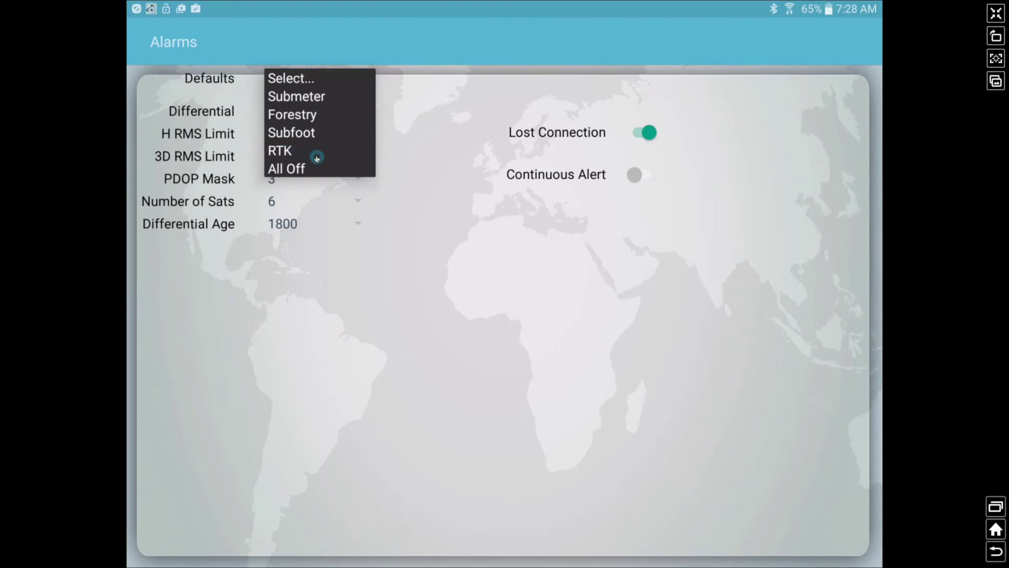
- Apply the RTK alarm preset and set the Differential Age limit to 3
{"action": "left_click", "coordinate": [280, 151]}
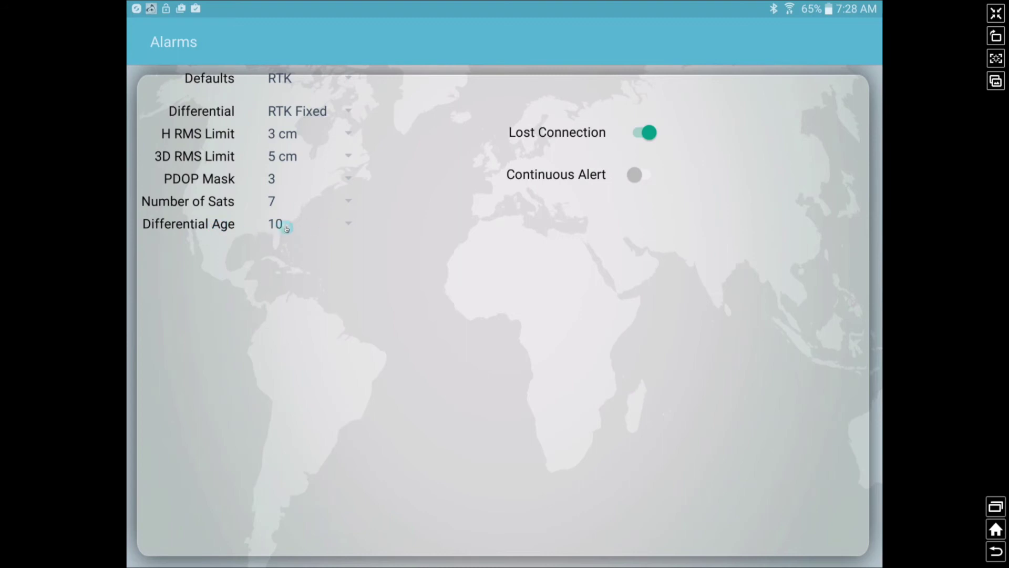
{"action": "left_click", "coordinate": [349, 226]}
{"action": "scroll", "coordinate": [334, 270], "scroll_direction": "up", "scroll_amount": 3}
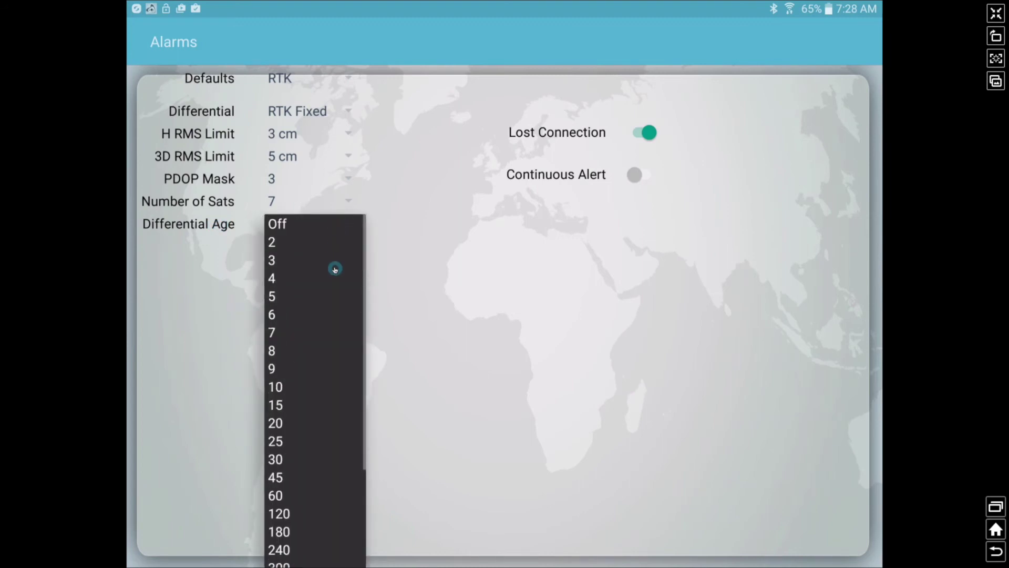
{"action": "left_click", "coordinate": [273, 261]}
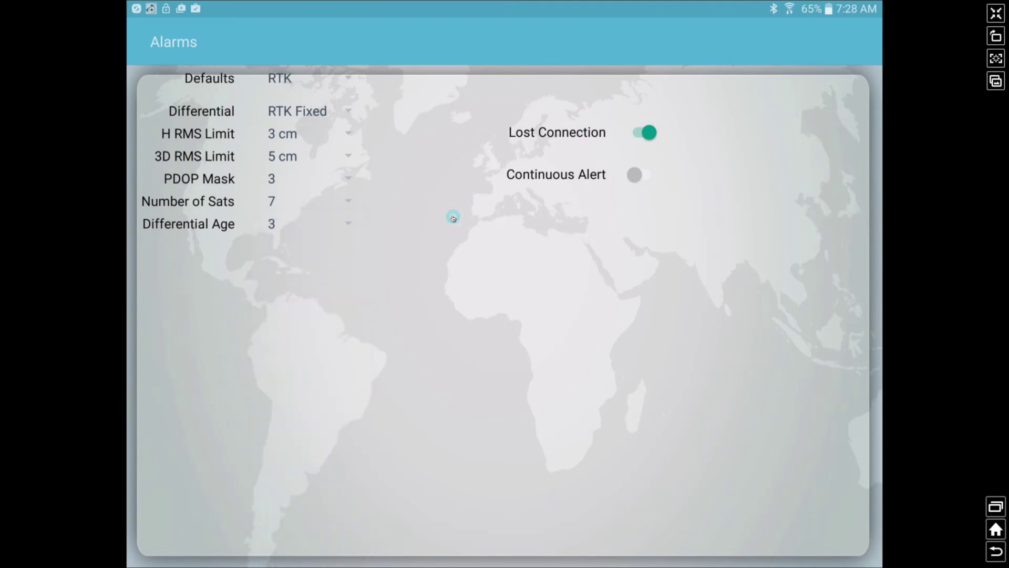
- Switch the alarm Defaults to All Off, turning every threshold off
{"action": "left_click", "coordinate": [349, 79]}
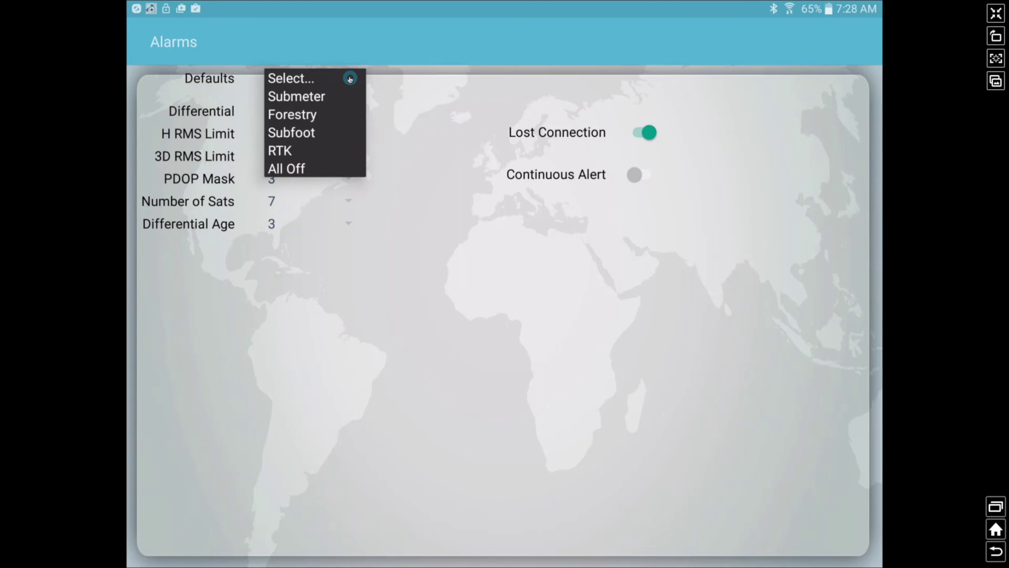
{"action": "left_click", "coordinate": [297, 169]}
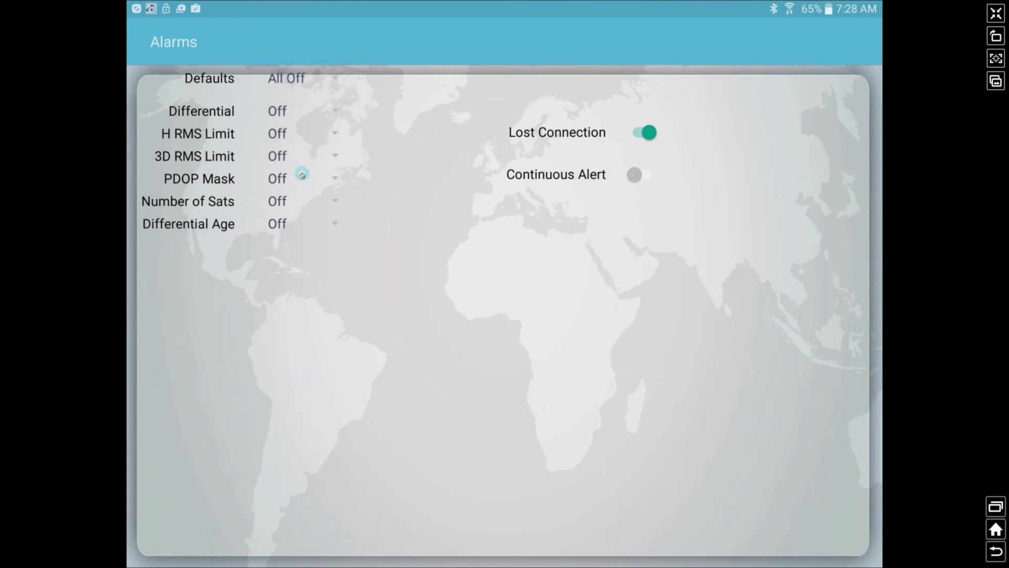
{"action": "left_click", "coordinate": [996, 552]}
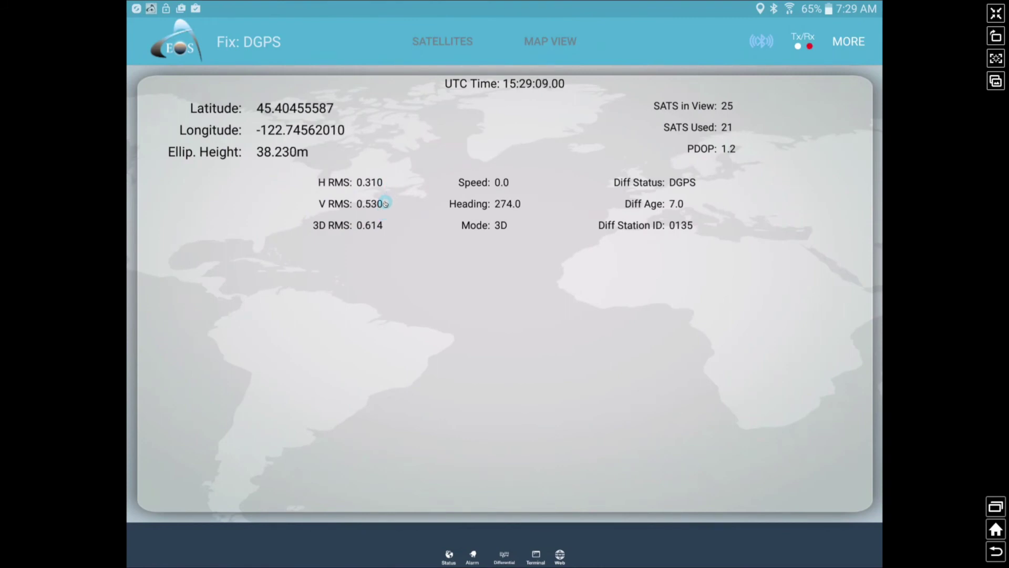
- Return from the Alarms page to the DGPS status page showing the live position
{"action": "left_click", "coordinate": [511, 555]}
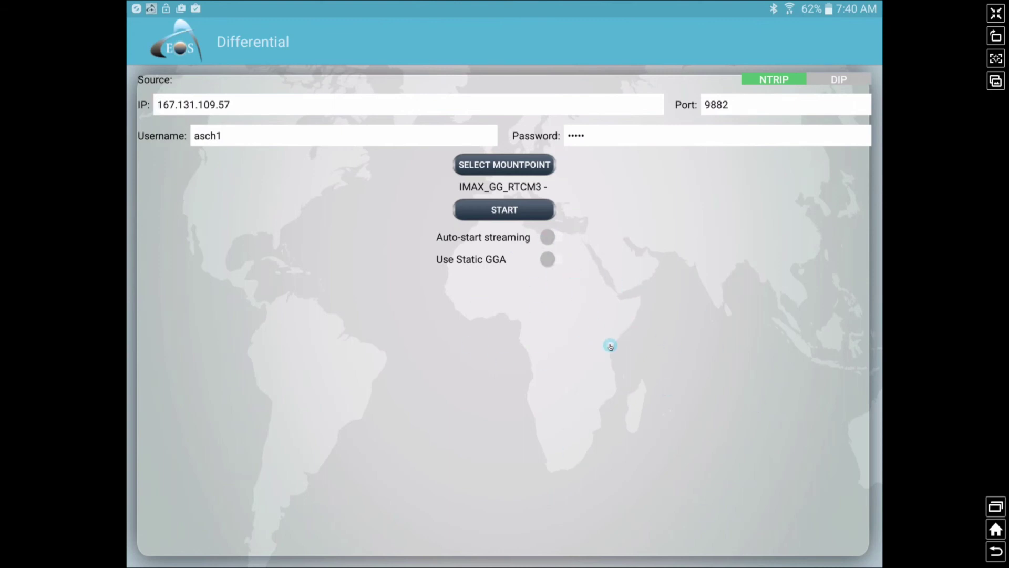
- Leave the NTRIP differential settings and return to the status page showing the DGPS fix
{"action": "left_click", "coordinate": [995, 551]}
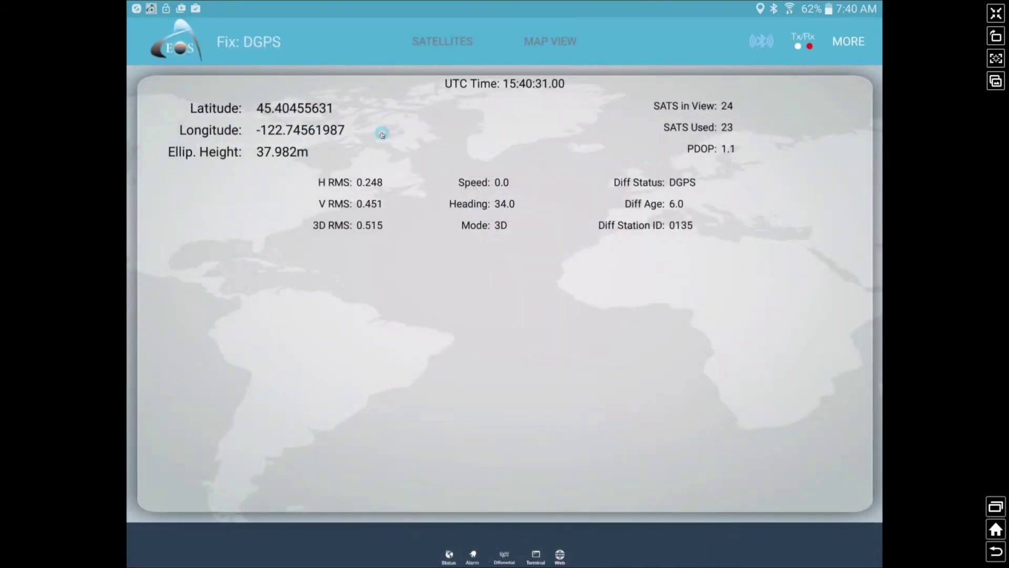